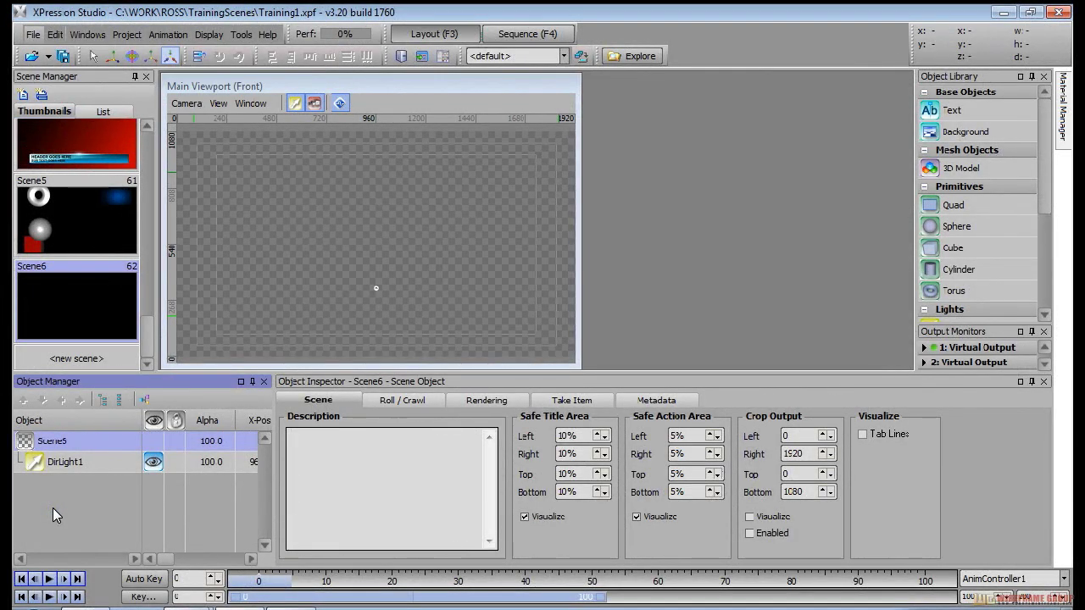
Step: Add Cube1 to Scene6 and try Image4, Material12, 01 - dDefault1 and Lower3RD on all six faces
double_click(958, 254)
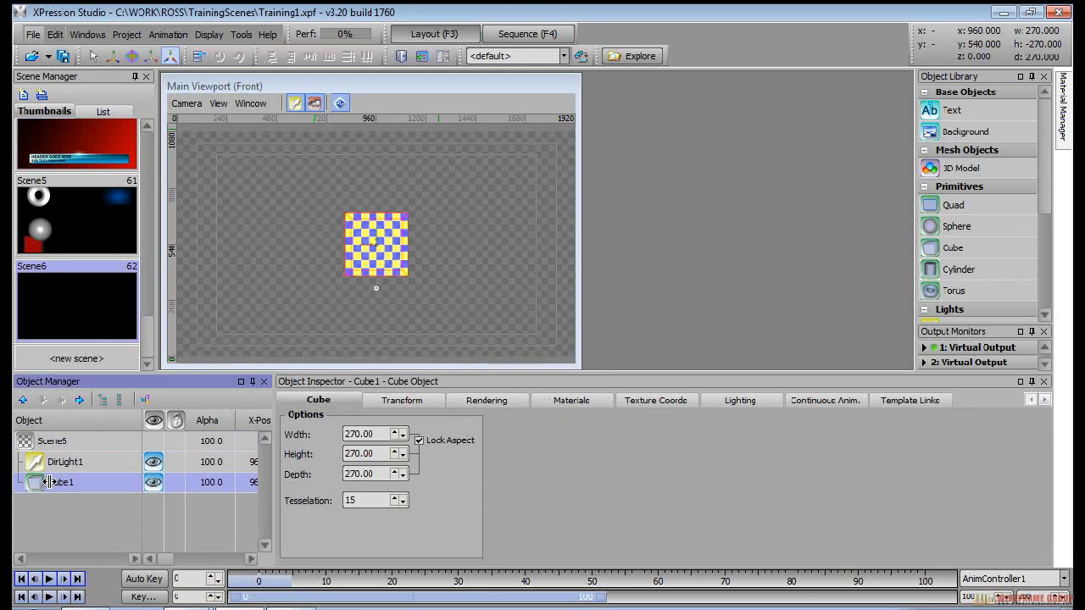
left_click(557, 403)
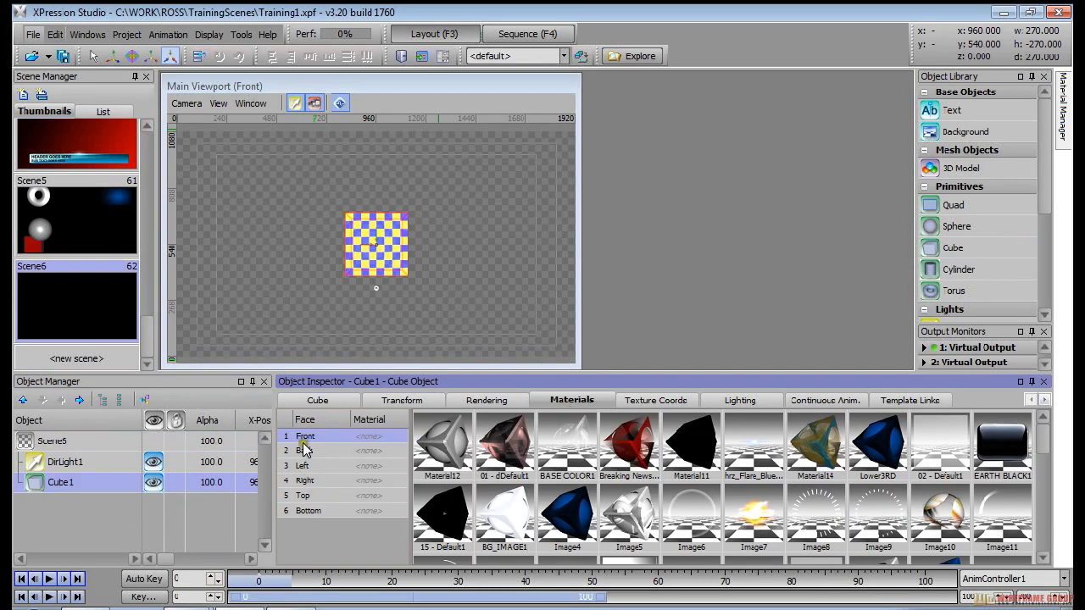
left_click(299, 511, "shift")
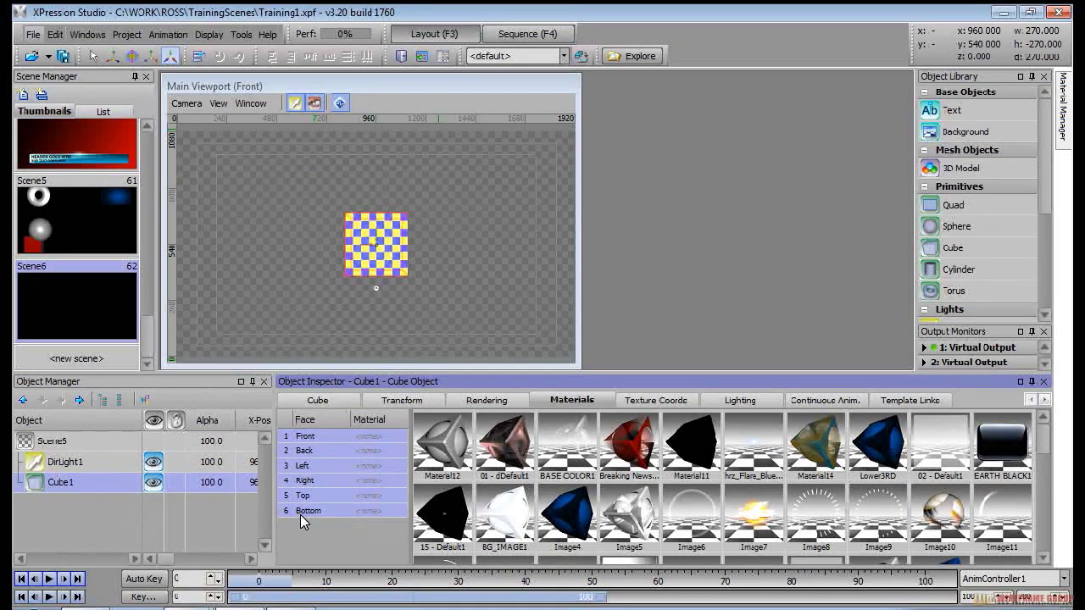
left_click(576, 524)
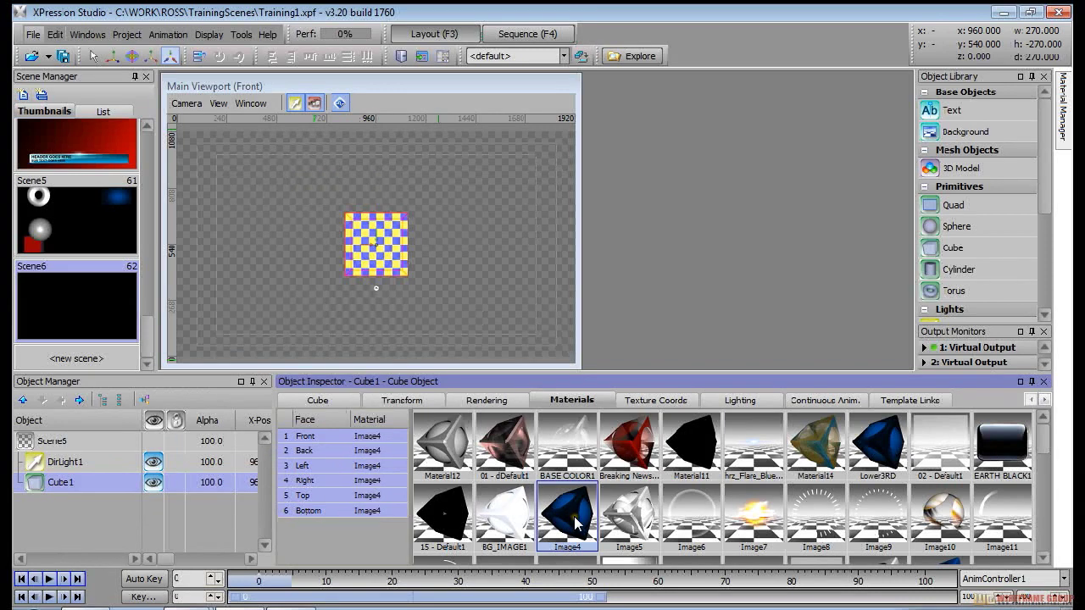
left_click(437, 457)
left_click(498, 451)
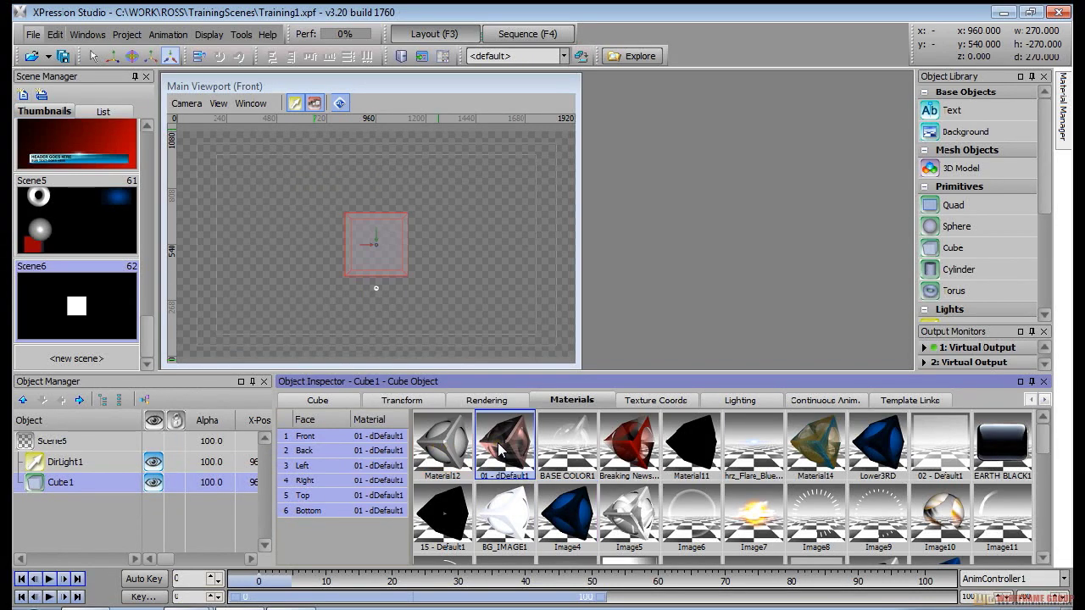
left_click(876, 443)
Step: Apply Material12 to the cube and adjust its Y rotation in Transform
left_click(449, 458)
left_click(405, 403)
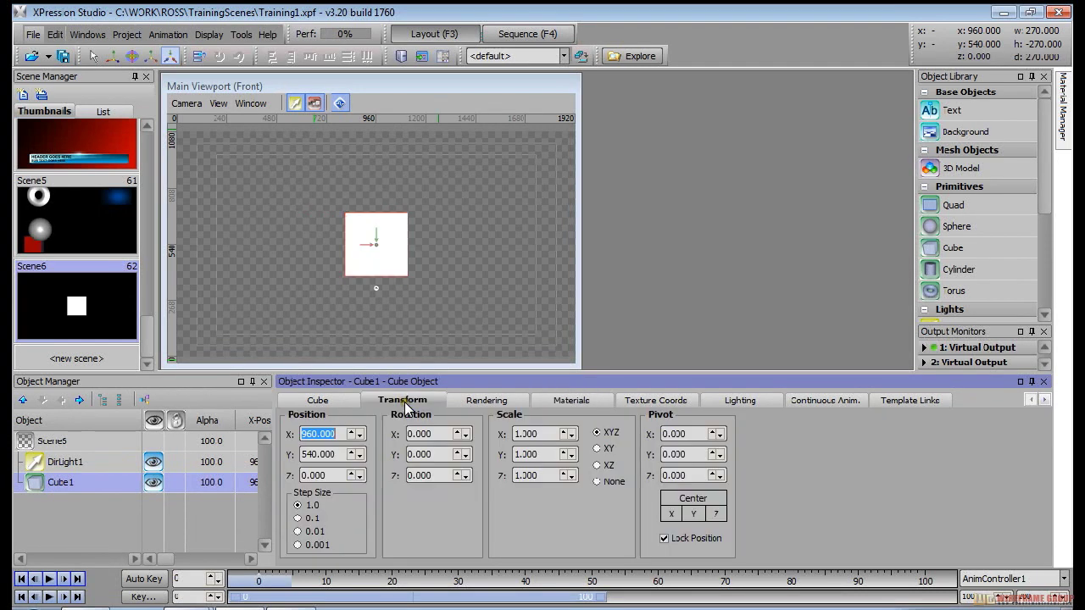
left_click_drag(429, 458, 415, 456)
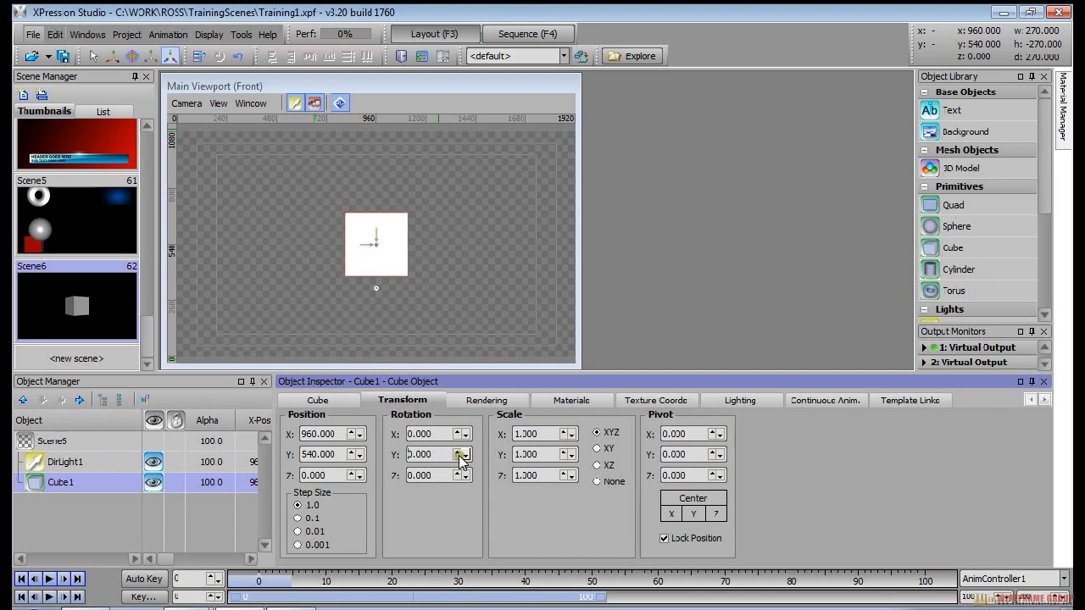
Step: Add a sine continuous-animation track to Cube1 and toggle viewport animation playback off and on
left_click(847, 400)
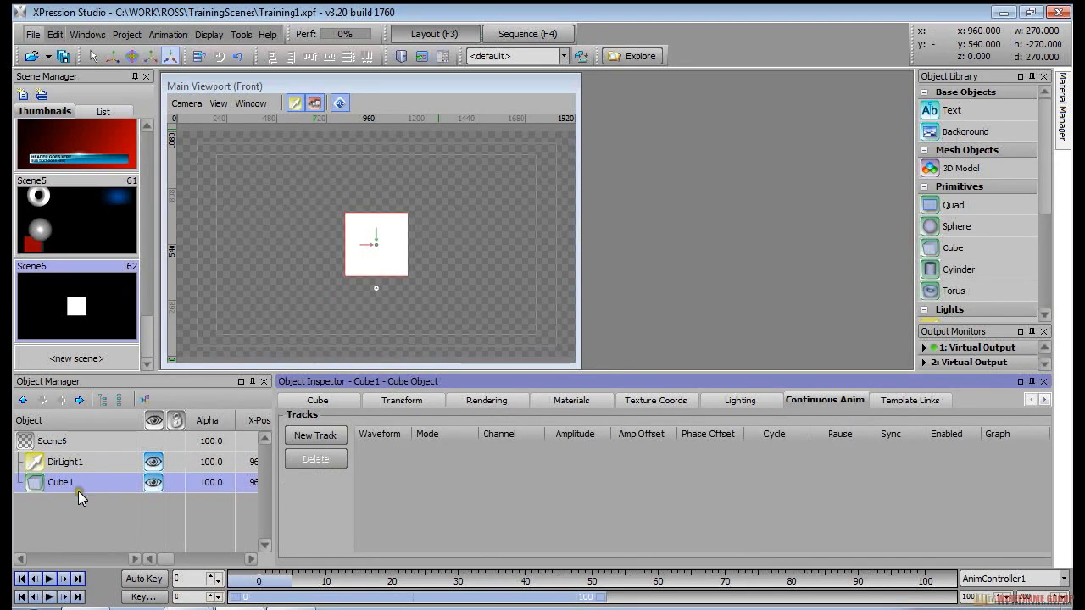
left_click(34, 489)
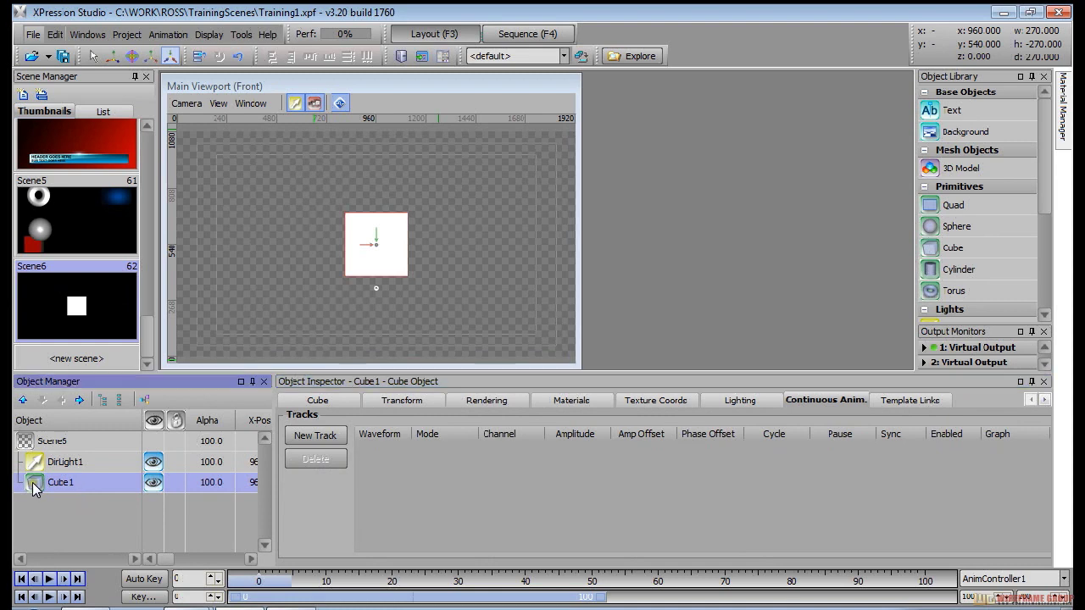
left_click(335, 438)
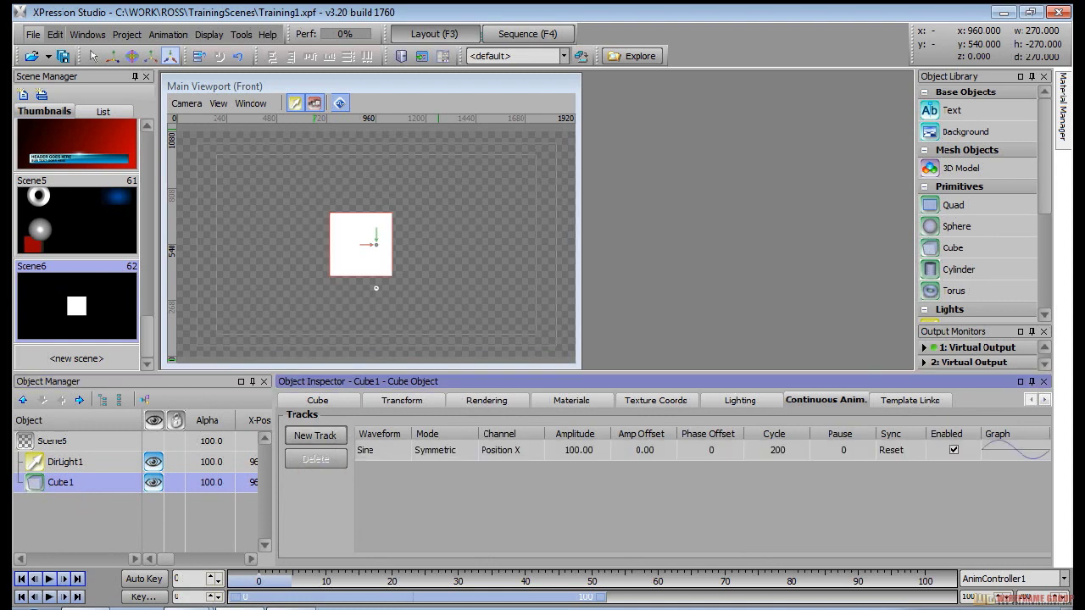
left_click(340, 107)
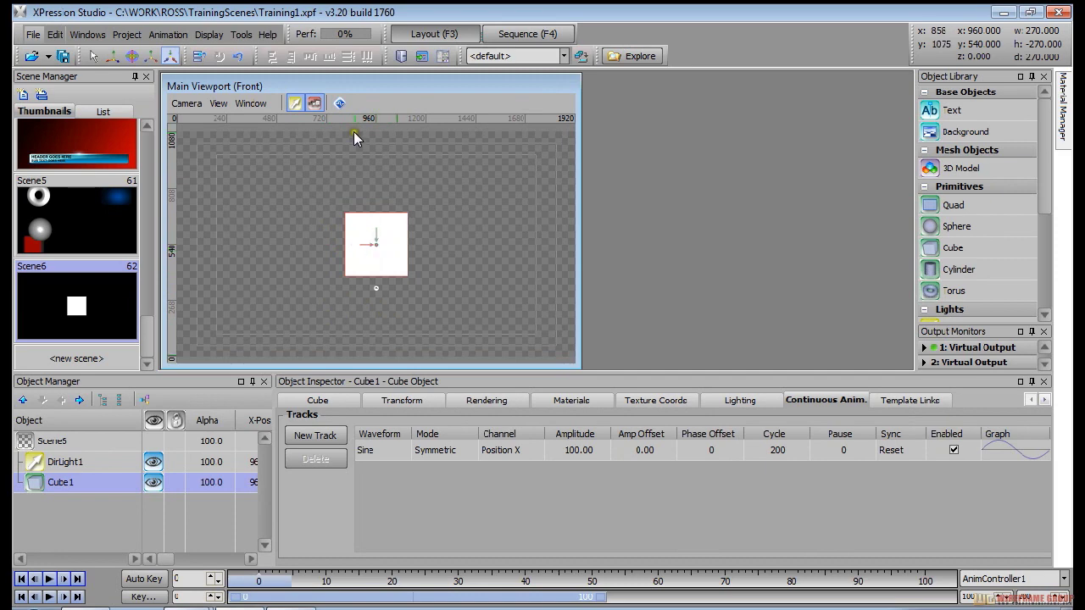
left_click(339, 104)
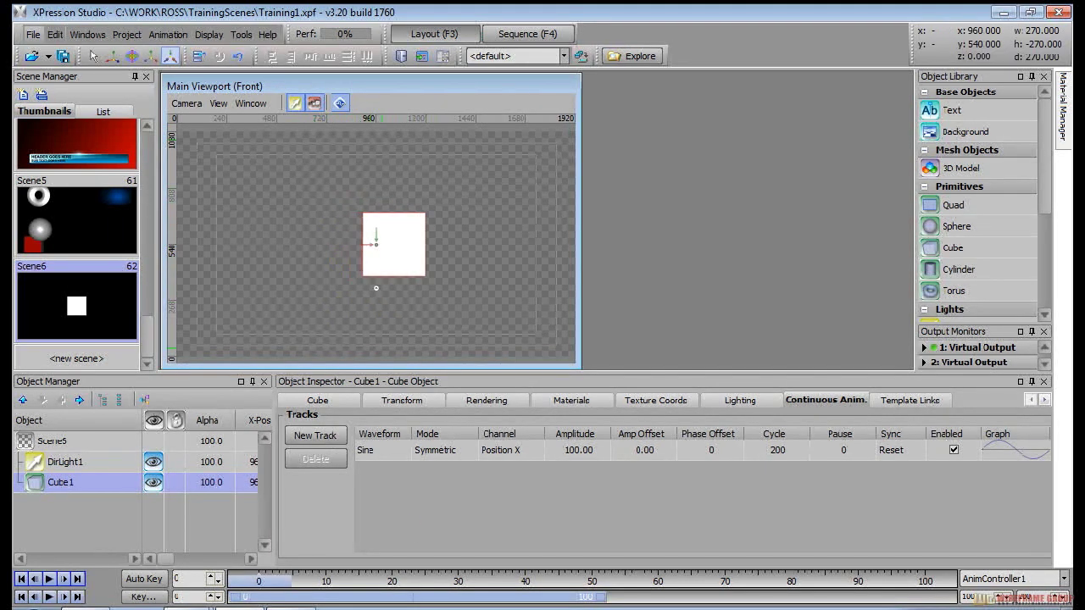
left_click(390, 490)
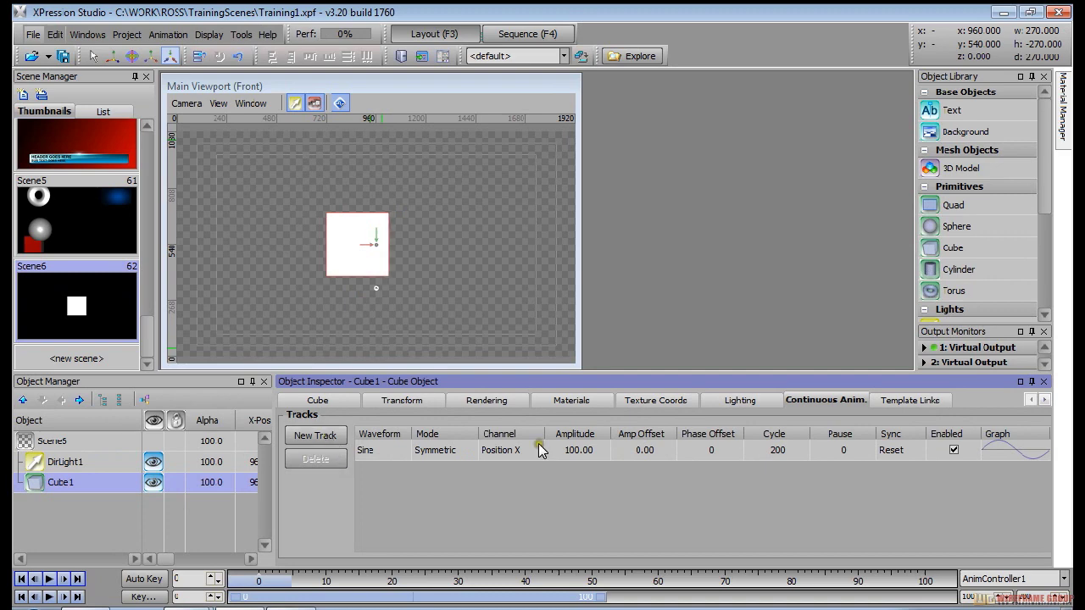
Step: Switch the track's channel from Position X to Rotation Y, keeping amplitude at 100
left_click(517, 450)
left_click(504, 453)
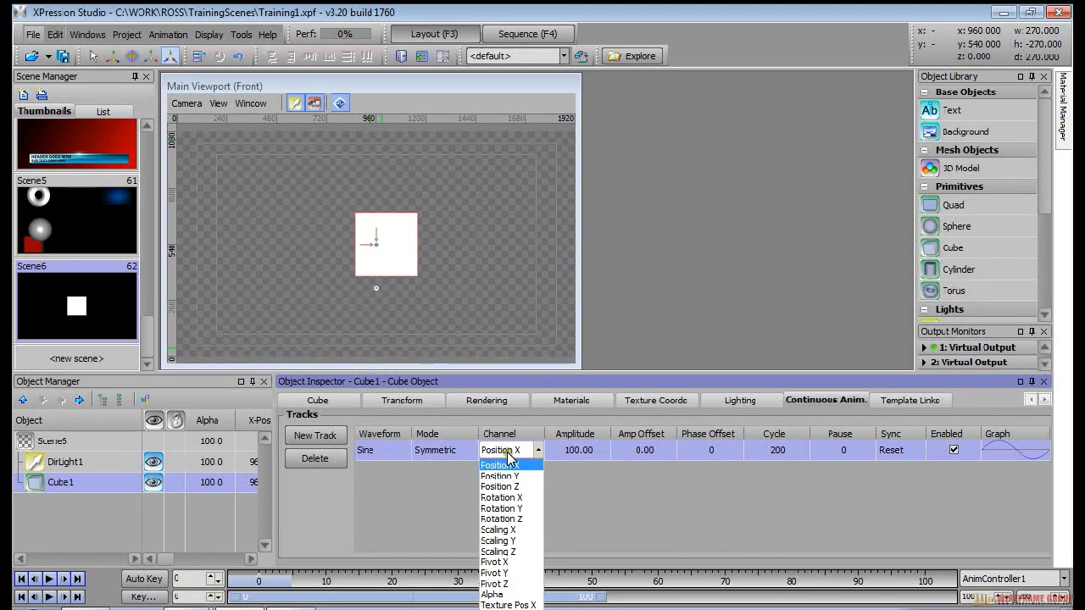
left_click(503, 508)
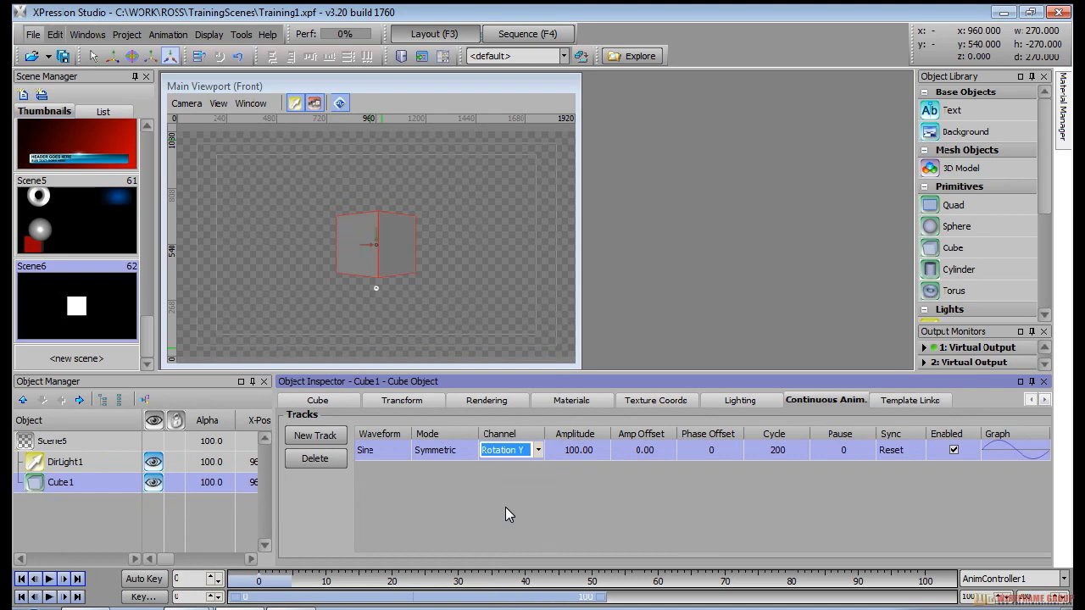
left_click(448, 528)
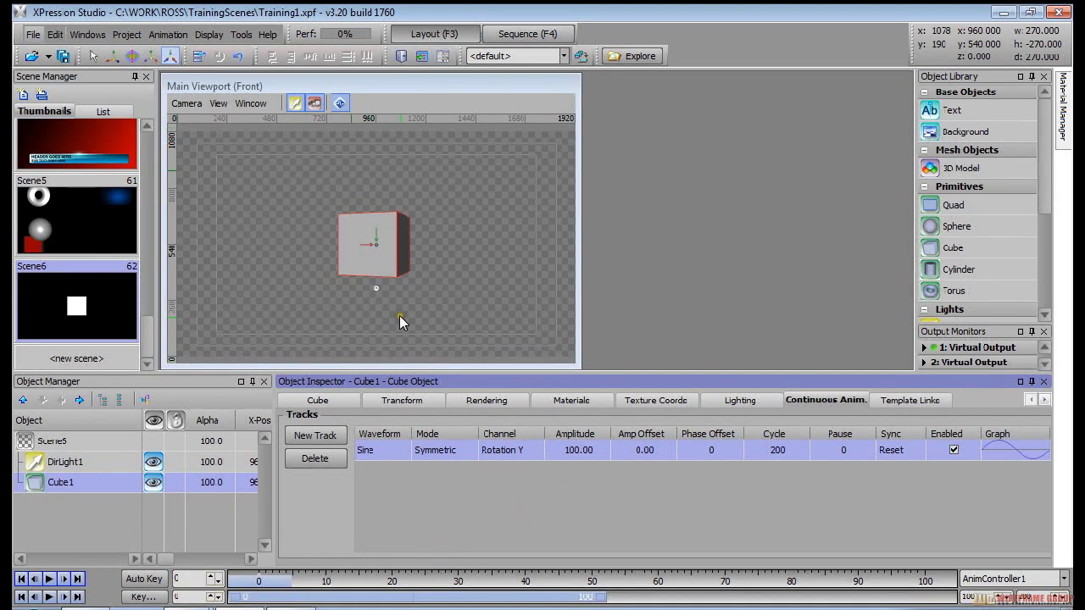
left_click(575, 469)
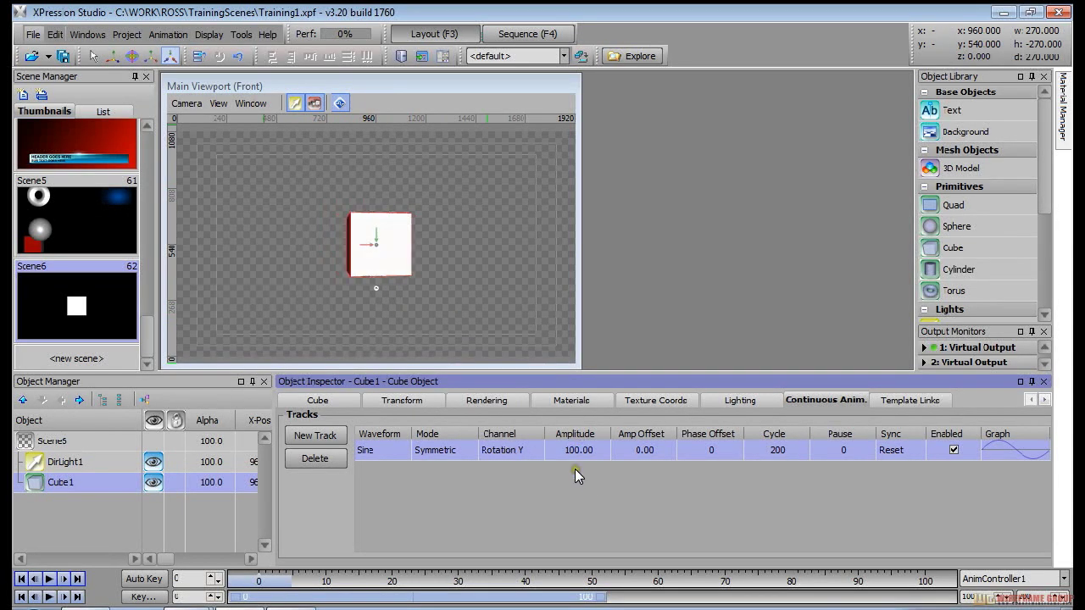
left_click(575, 450)
Step: Reset the cube's static Rotation Y to 0 and go back to its Continuous Anim. tracks
left_click(402, 400)
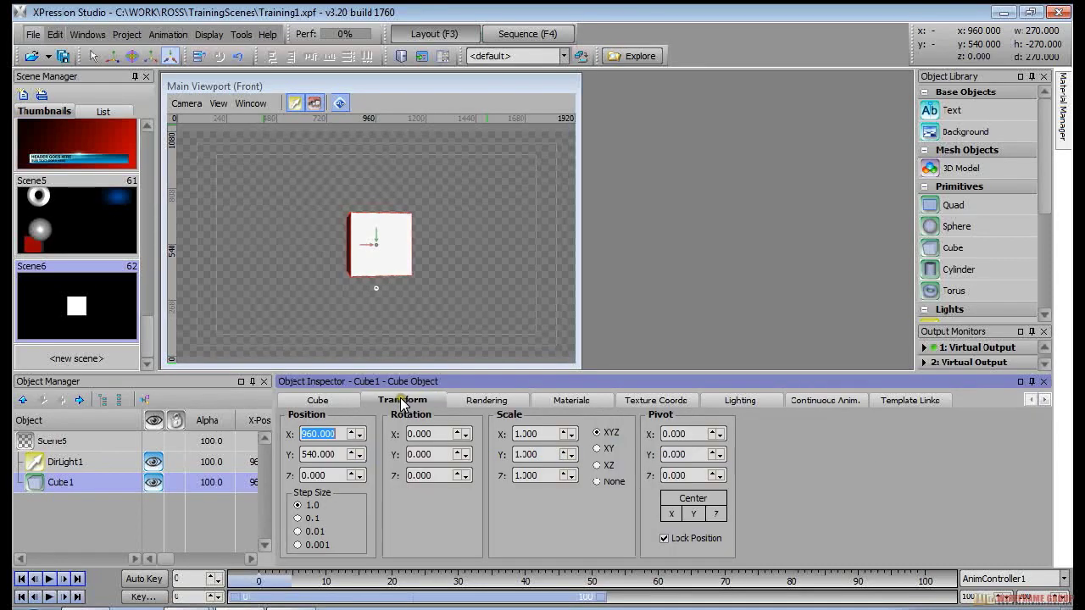
double_click(427, 456)
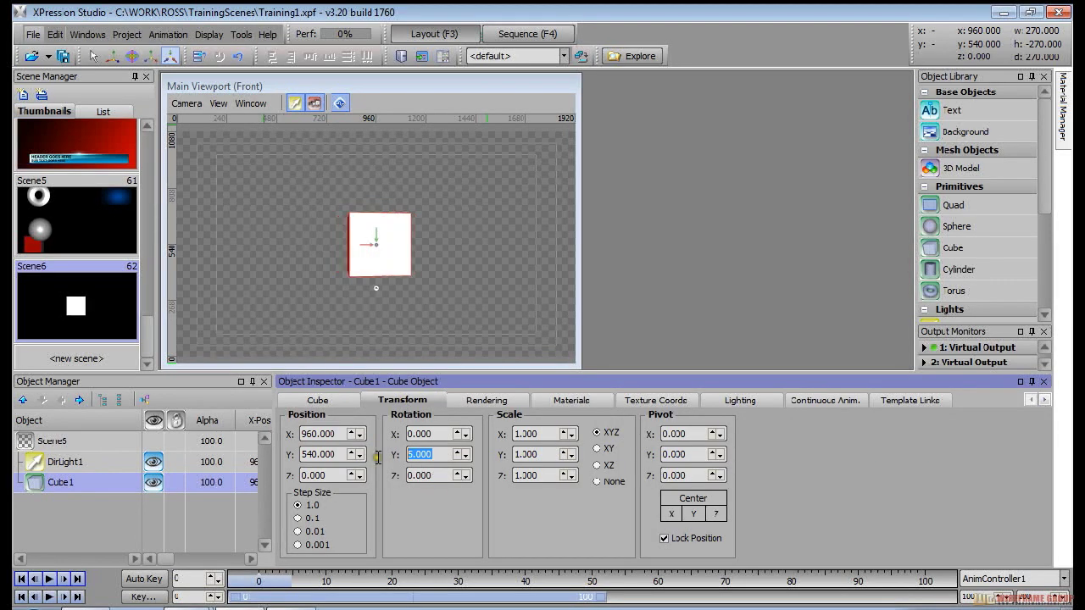
type("0")
key("Return")
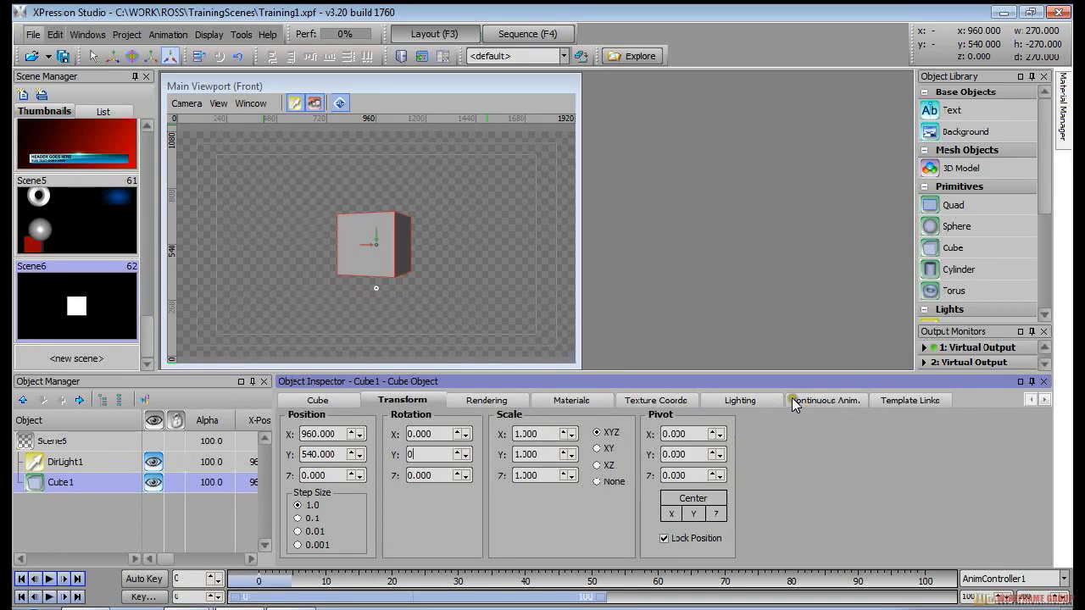
left_click(818, 402)
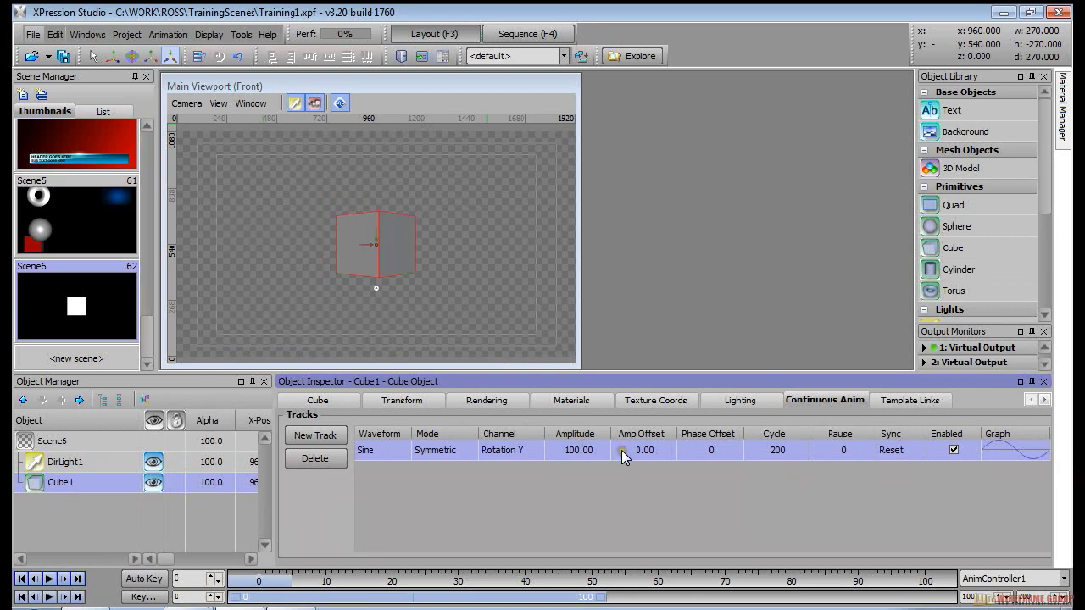
left_click(582, 450)
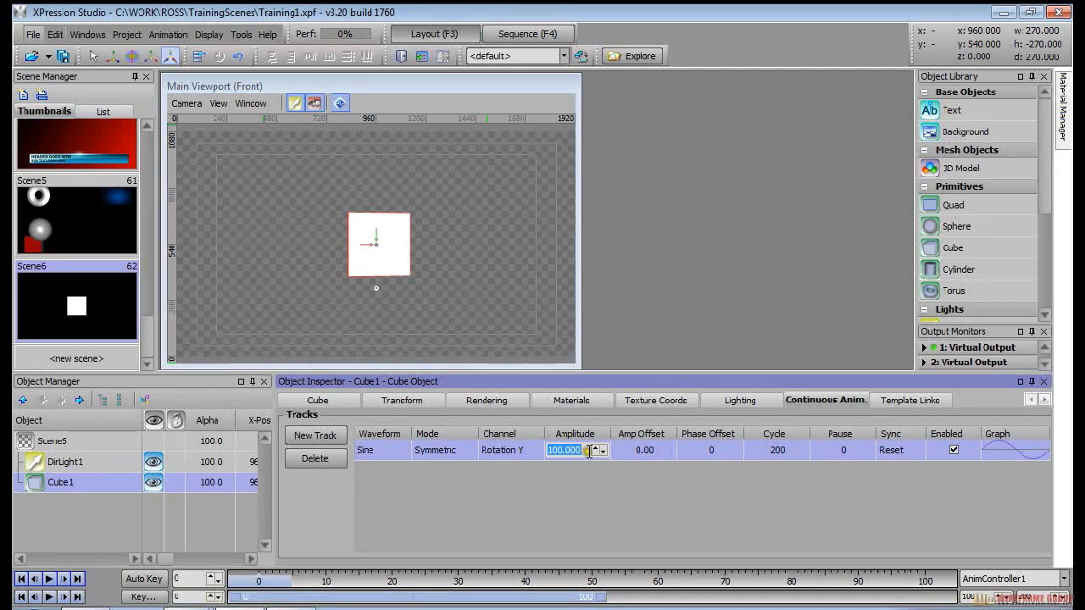
Step: Set the track amplitude to 360 and change its waveform to Sawtooth
type("360")
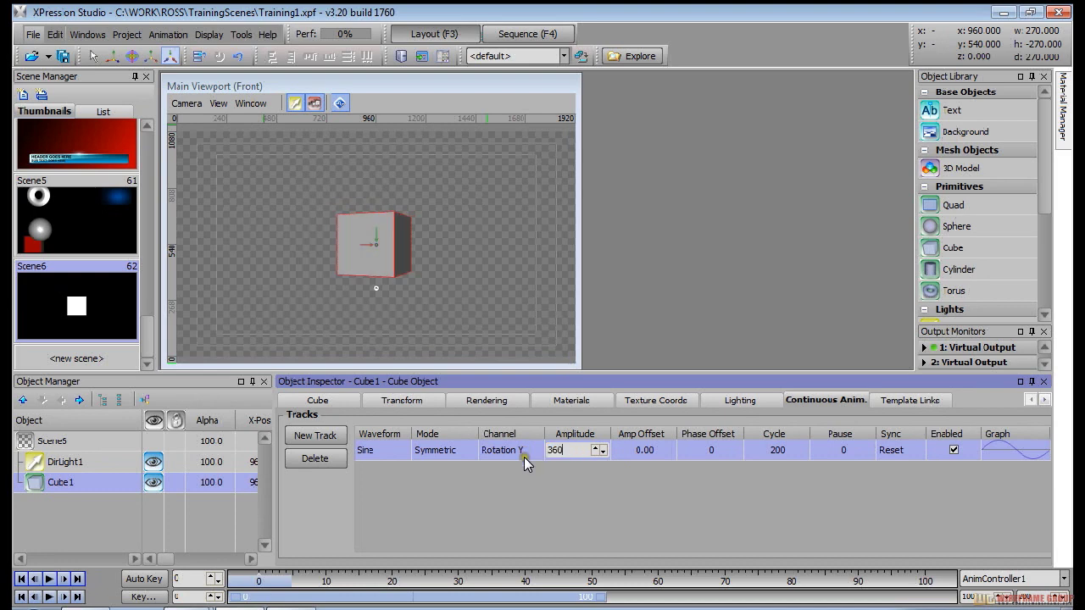
key("Return")
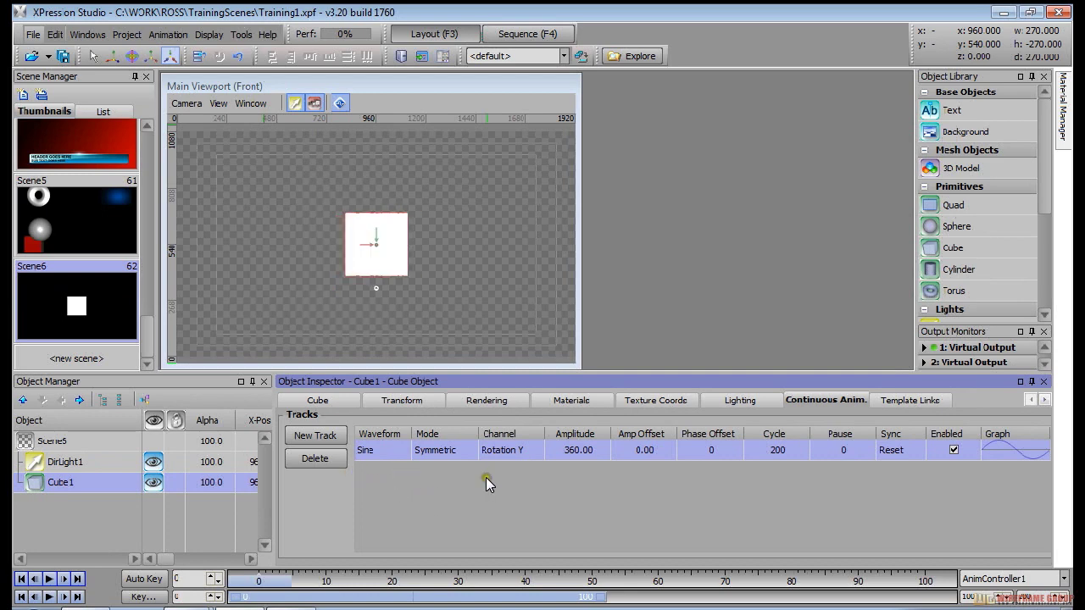
left_click(376, 451)
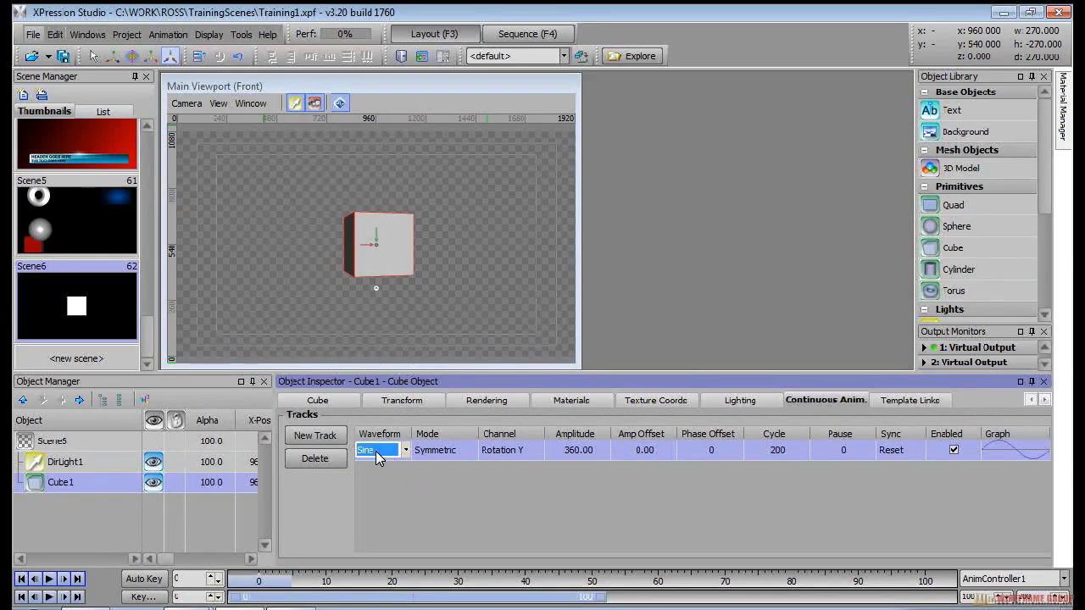
left_click(376, 454)
left_click(373, 476)
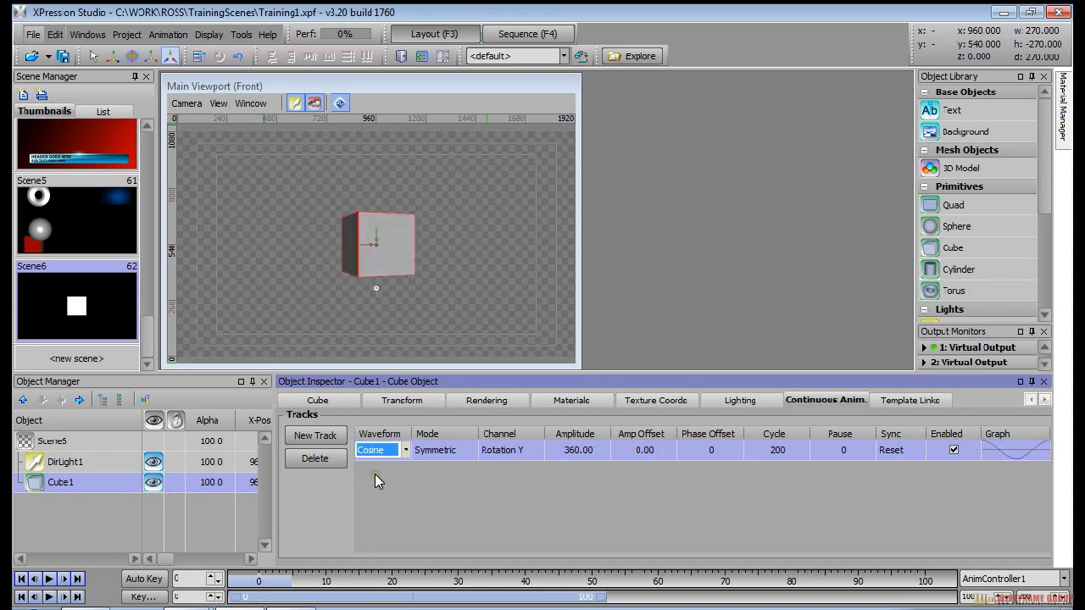
left_click(382, 457)
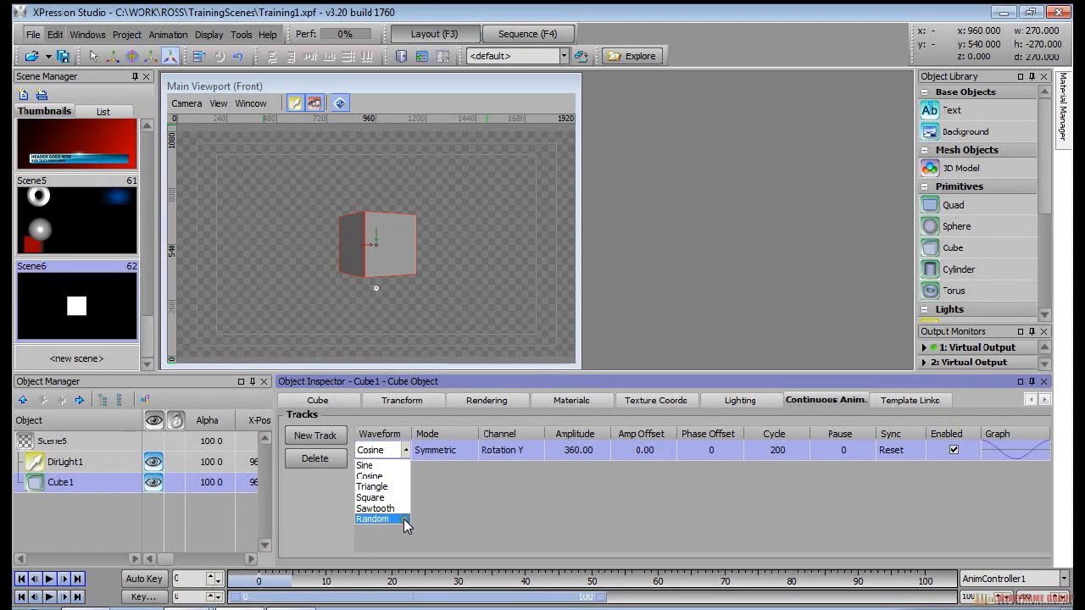
left_click(381, 508)
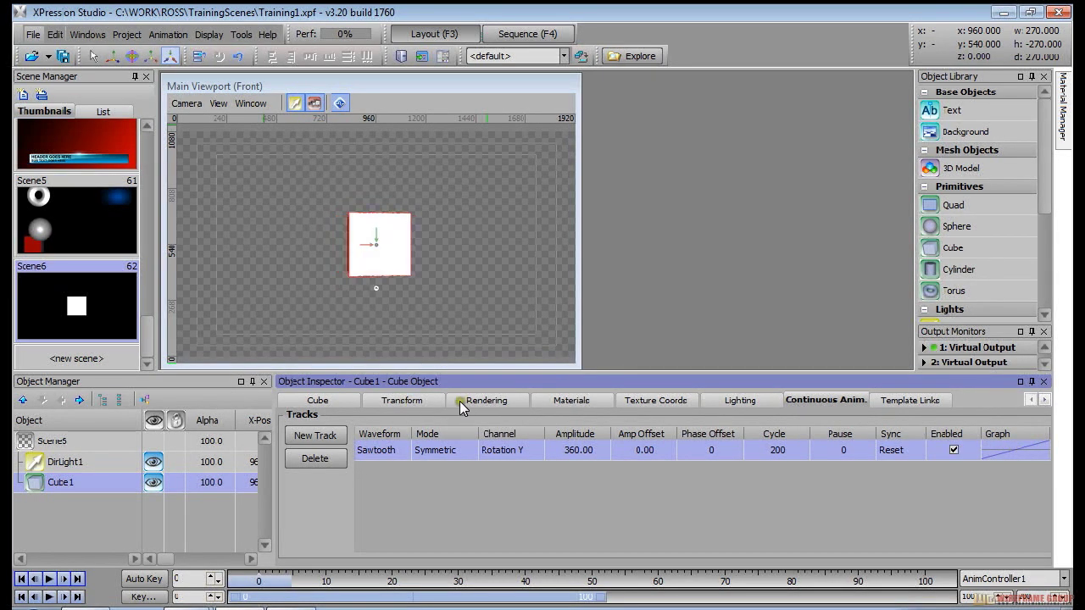
left_click(379, 400)
left_click(429, 455)
type("0")
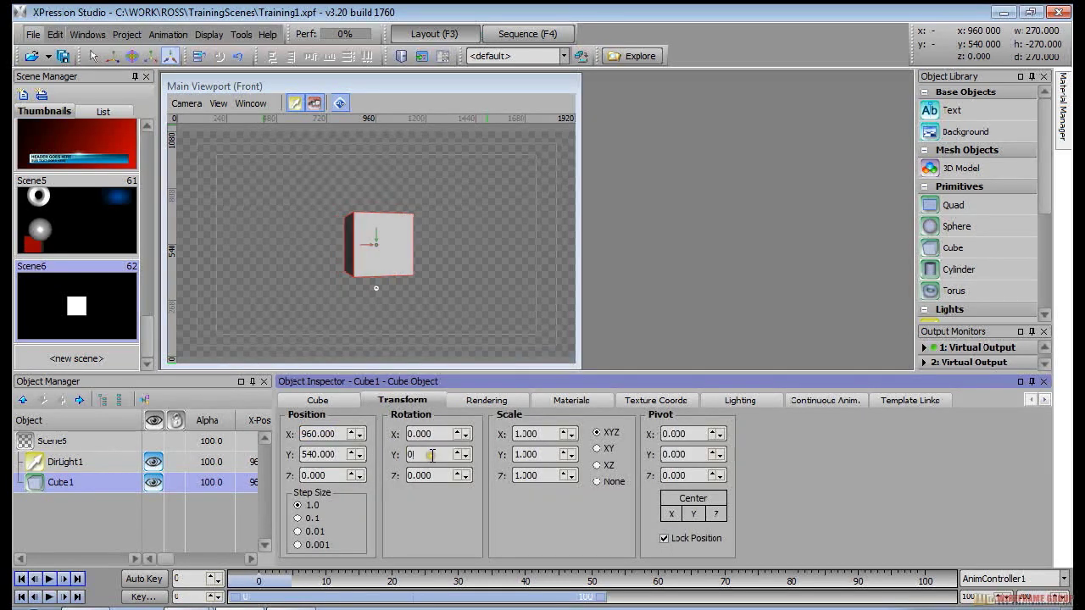
double_click(416, 455)
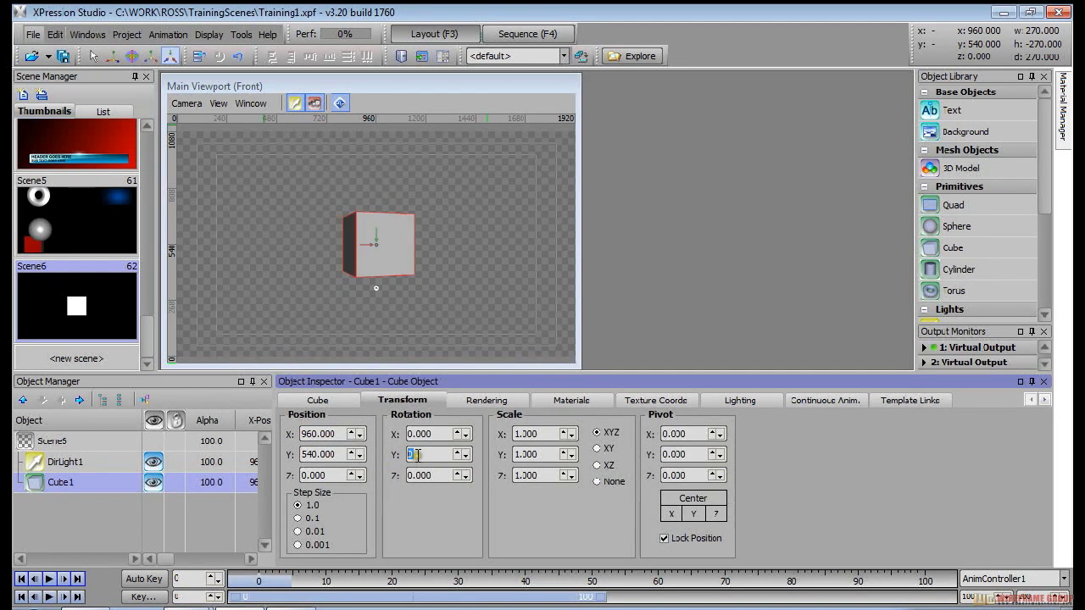
left_click(816, 397)
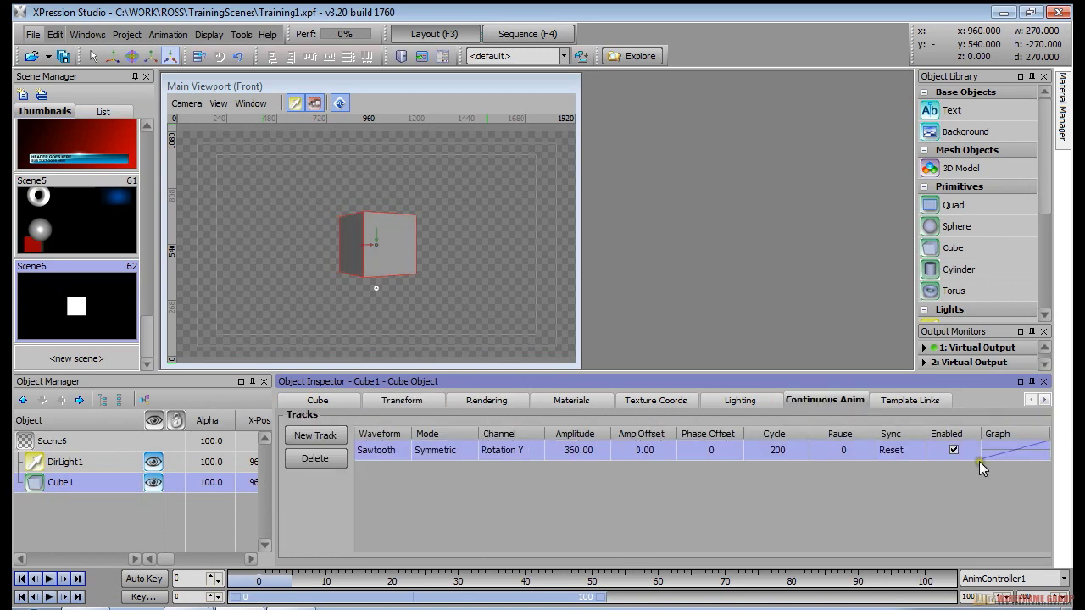
left_click(581, 450)
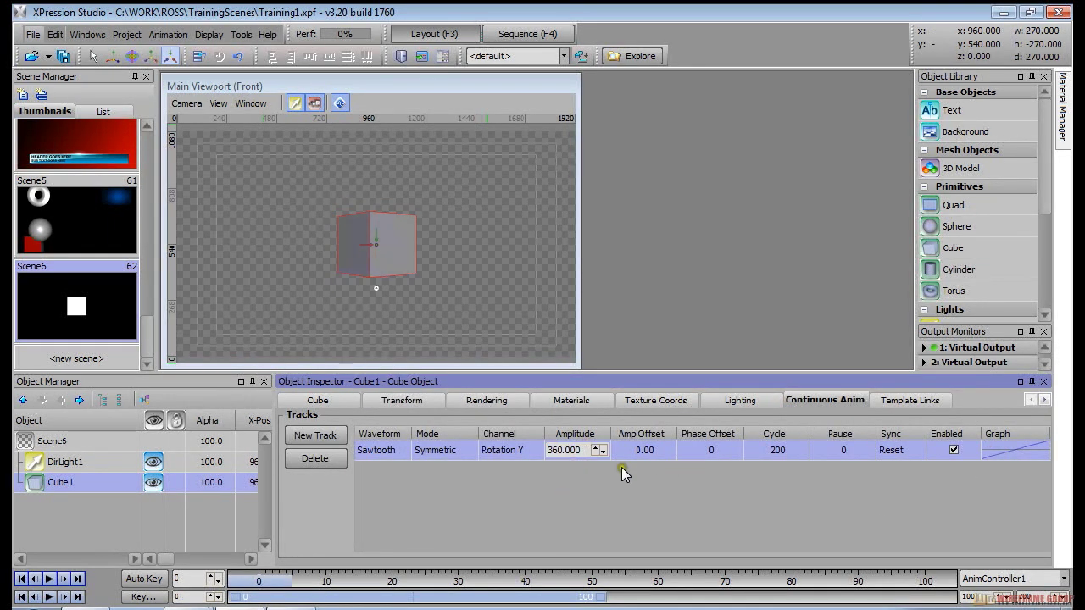
left_click(979, 460)
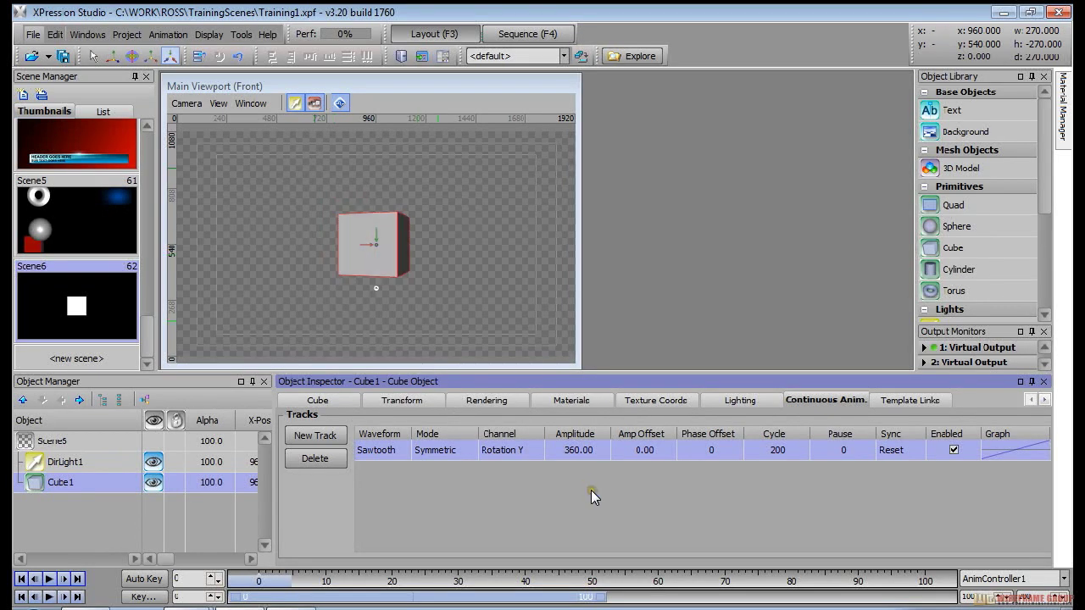
left_click(439, 450)
Step: Set the sawtooth track mode to Asymmetric, leaving amplitude at 360
left_click(438, 456)
left_click(438, 476)
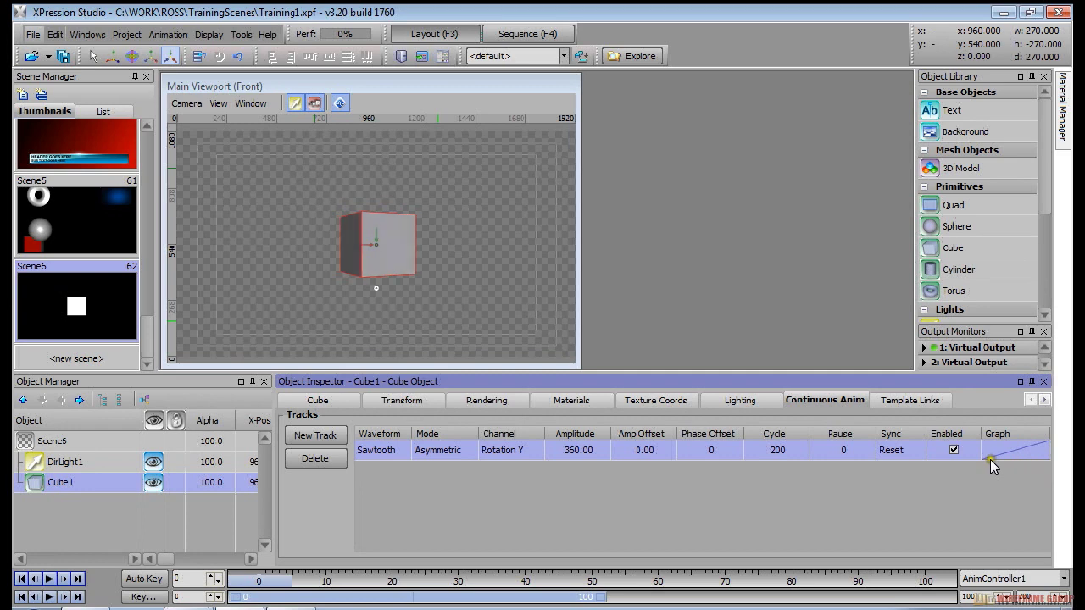
left_click(434, 400)
left_click(417, 454)
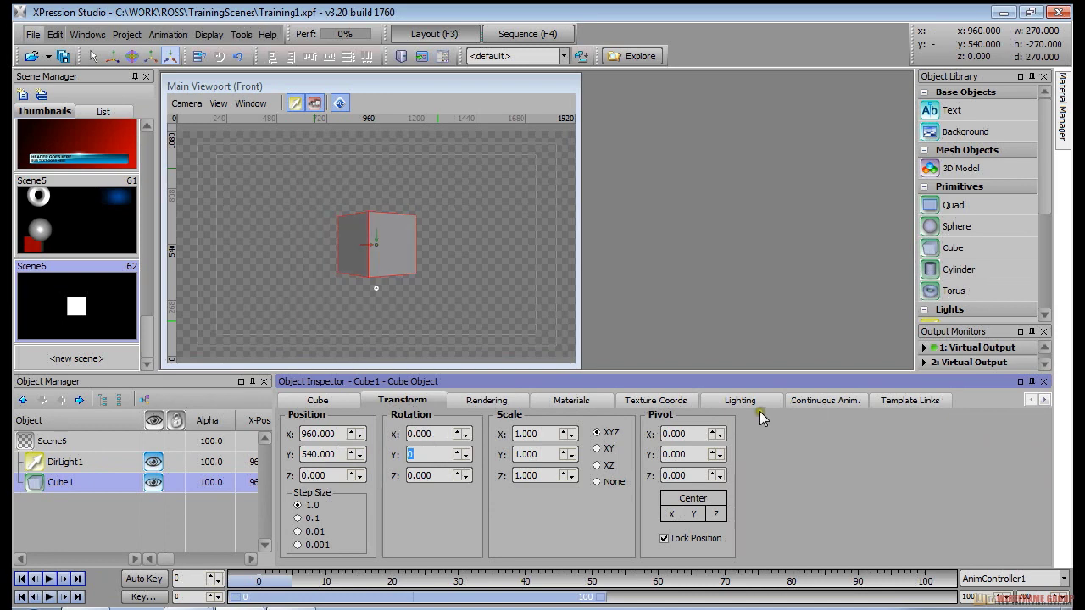
left_click(830, 404)
left_click(560, 450)
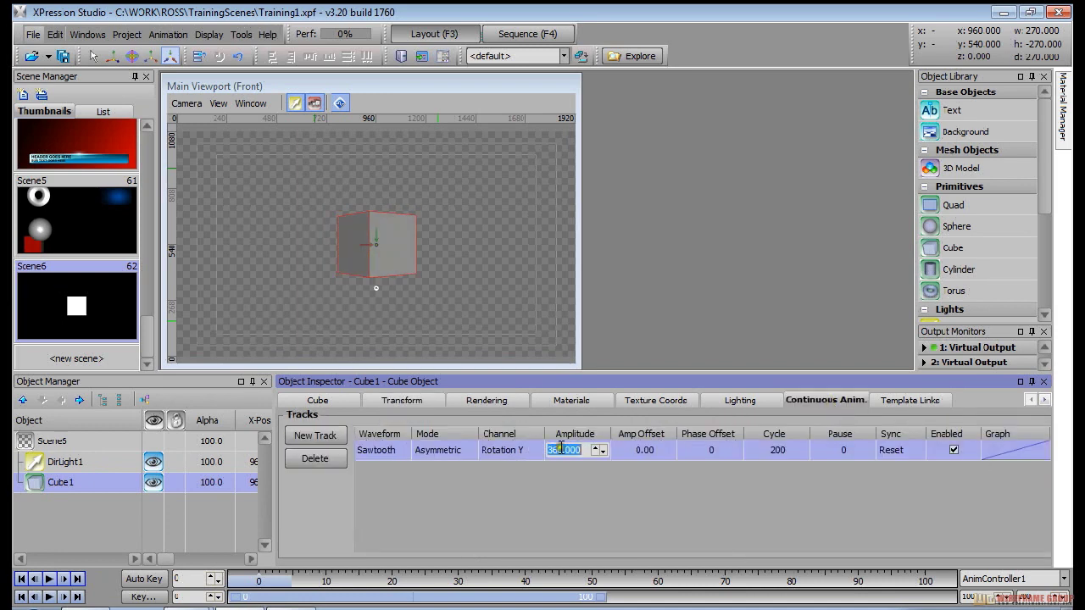
left_click(676, 490)
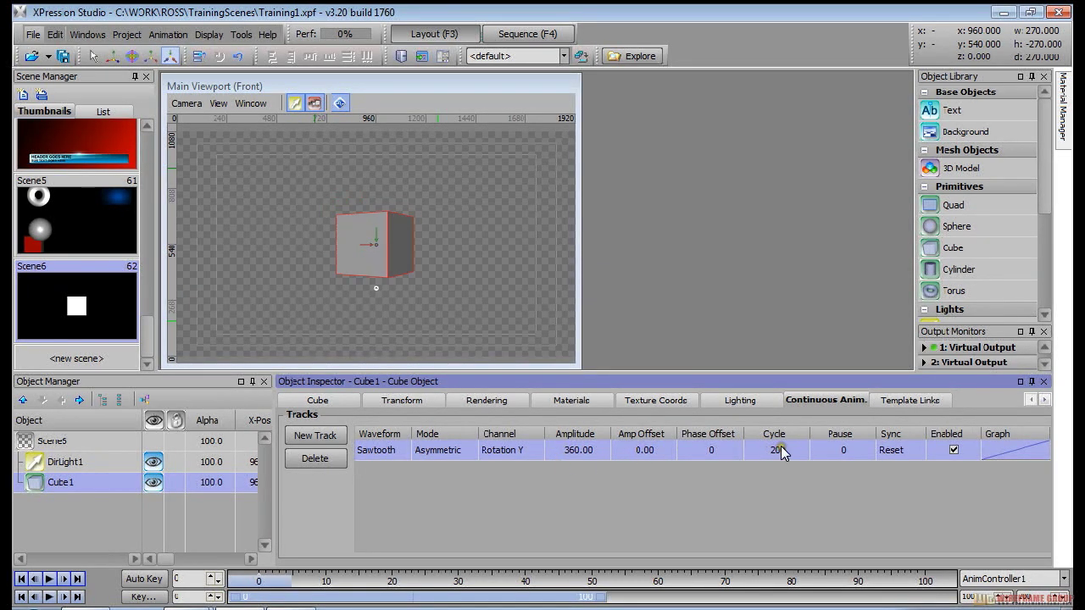
Step: Set the track's cycle to 20
mouse_move(770, 450)
left_mouse_down()
mouse_move(755, 453)
mouse_move(776, 450)
left_mouse_up()
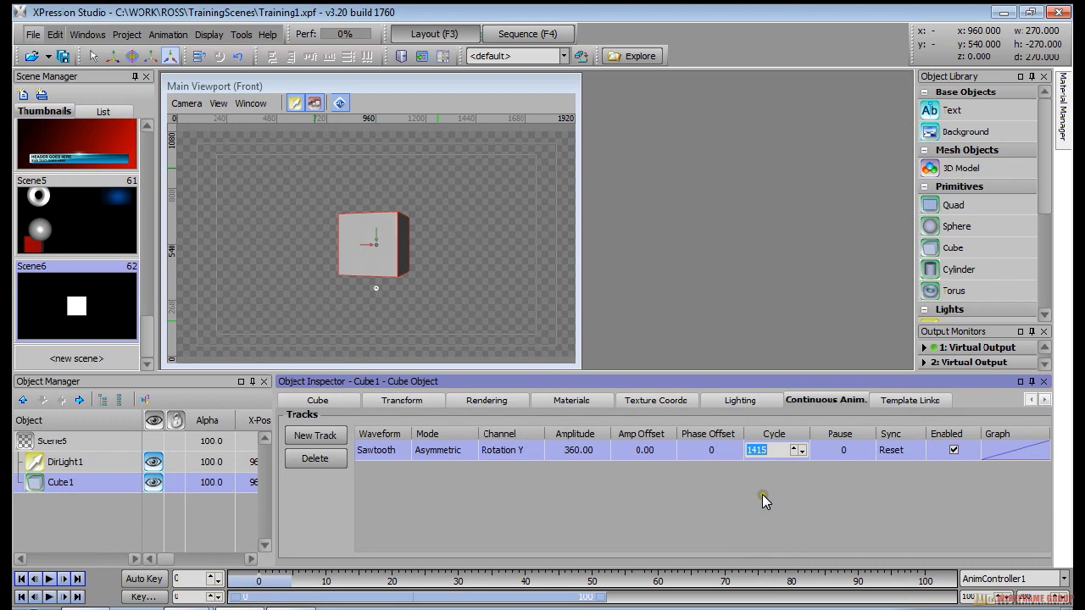
type("20")
key("Return")
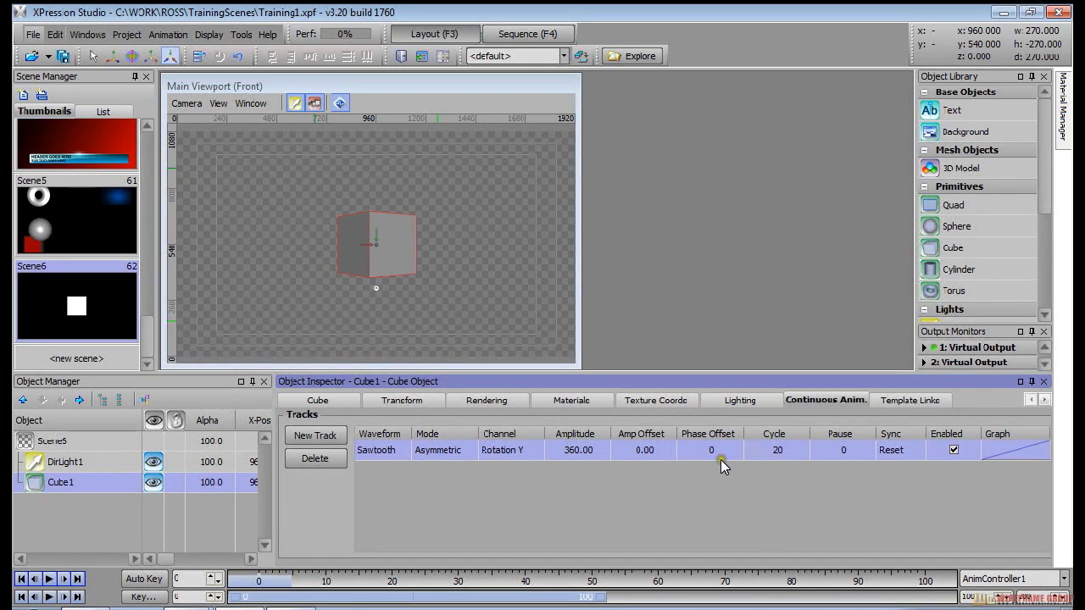
Step: Try a phase offset of 67, then reset the phase offset to 0
left_click(699, 458)
left_click_drag(706, 450, 705, 427)
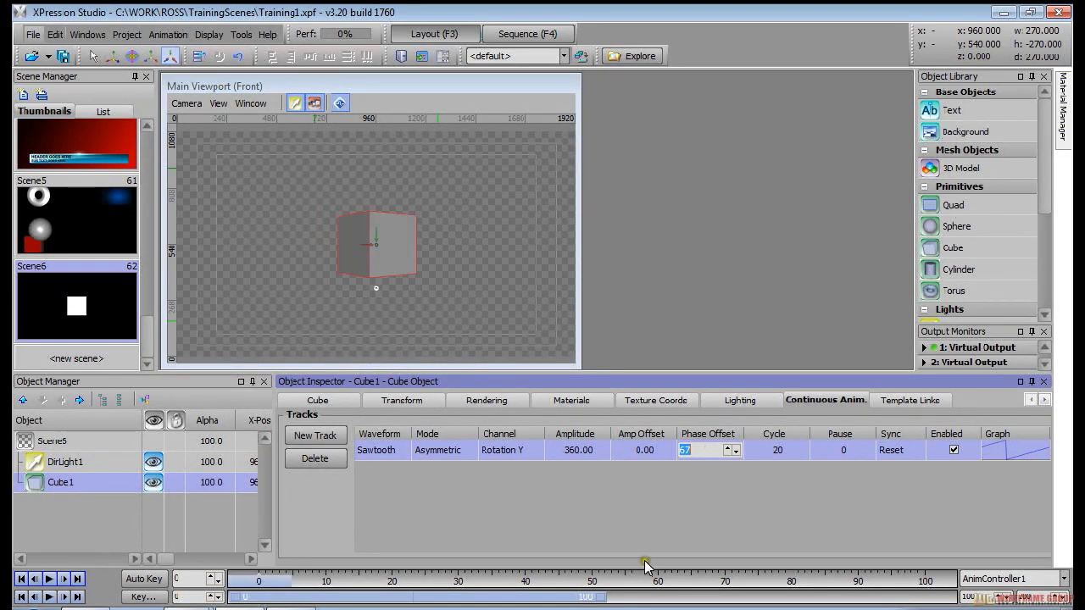
key("Return")
left_click(709, 446)
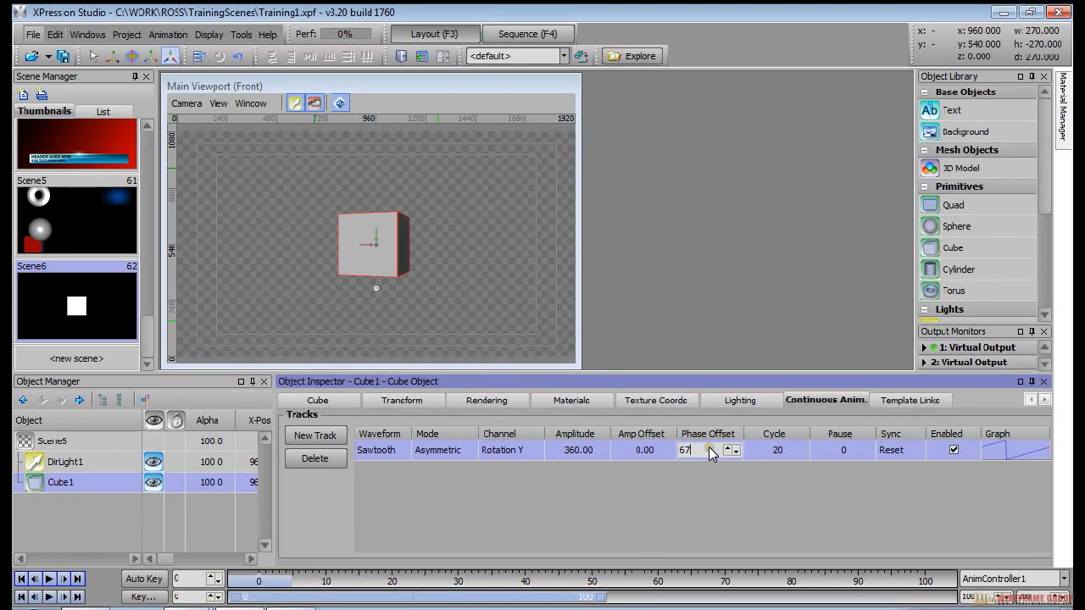
type("0")
key("Return")
Step: Raise the track's pause to 43
left_click(848, 454)
left_click_drag(847, 455, 842, 440)
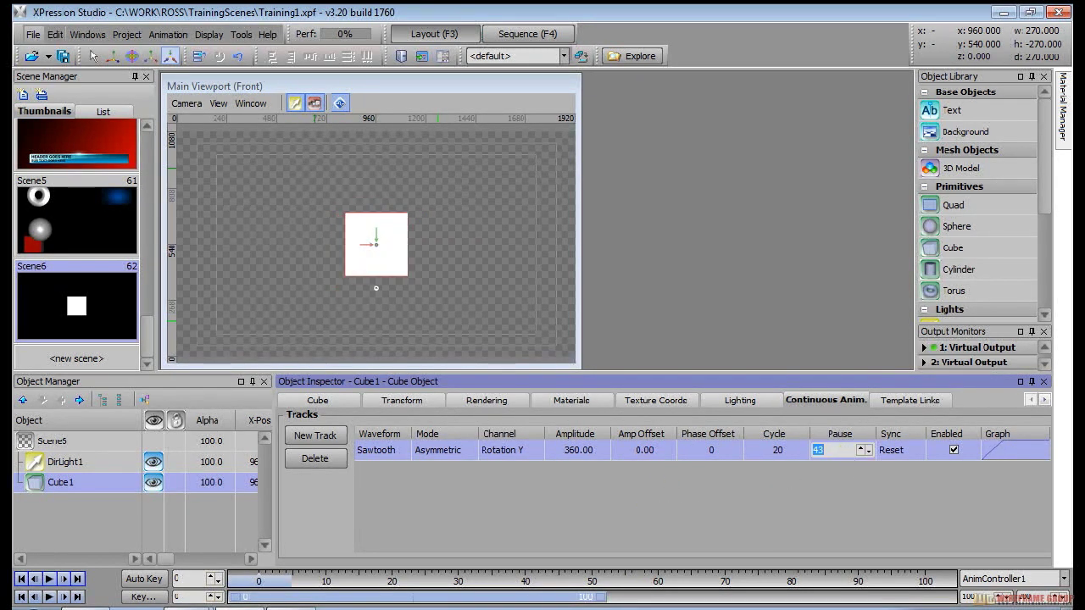
left_click(828, 487)
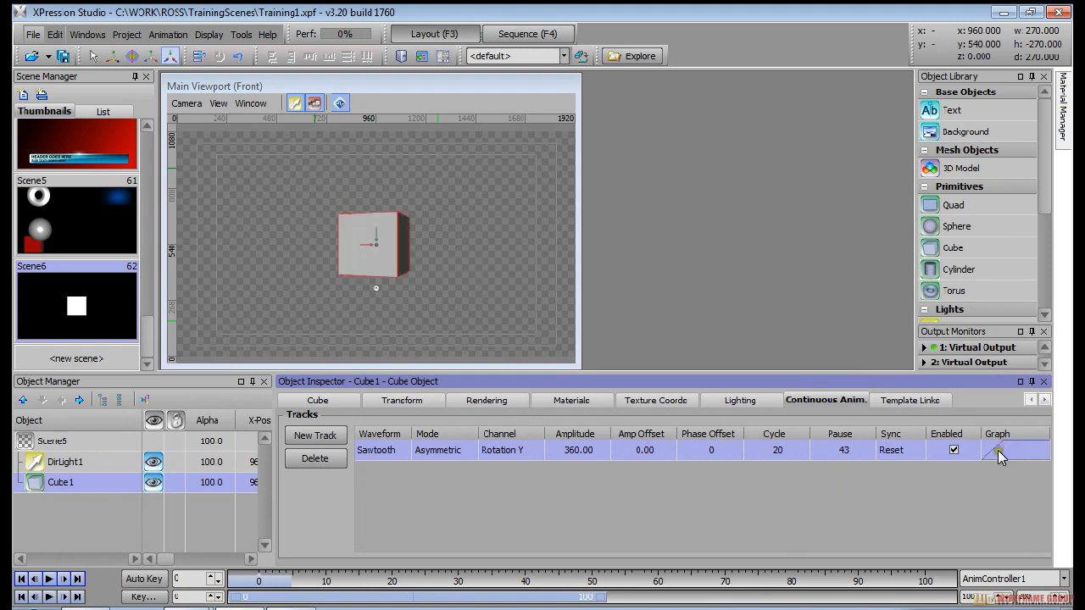